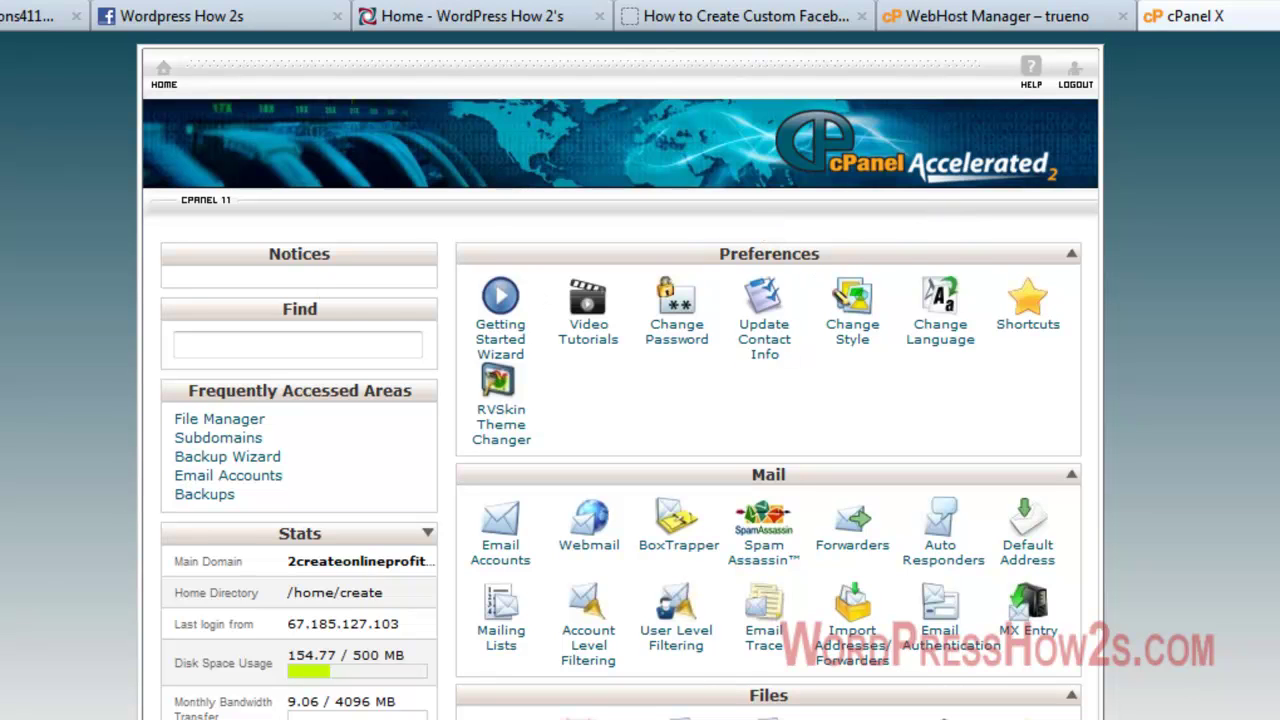
Step: Switch to Notepad and examine the subdomain.yoursite.com example, highlighting its subdomain prefix and its main domain in turn
key("alt+Tab")
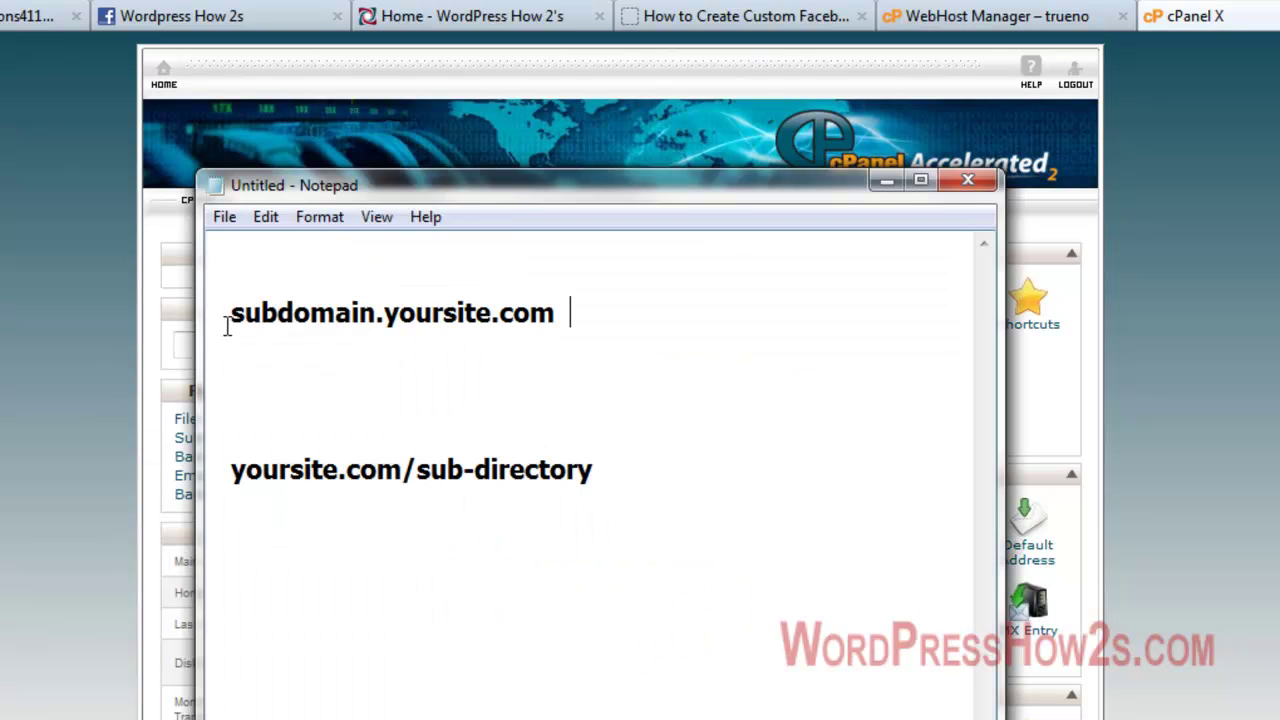
left_click_drag(231, 312, 375, 314)
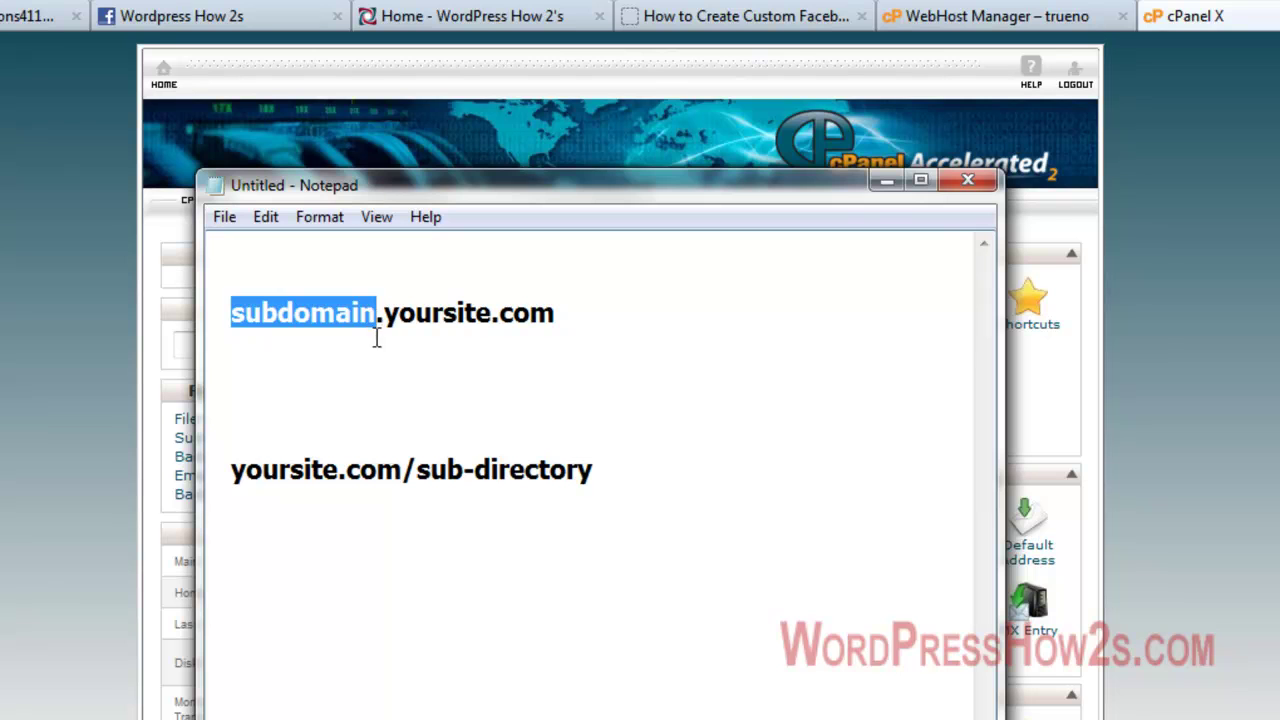
left_click_drag(385, 313, 606, 309)
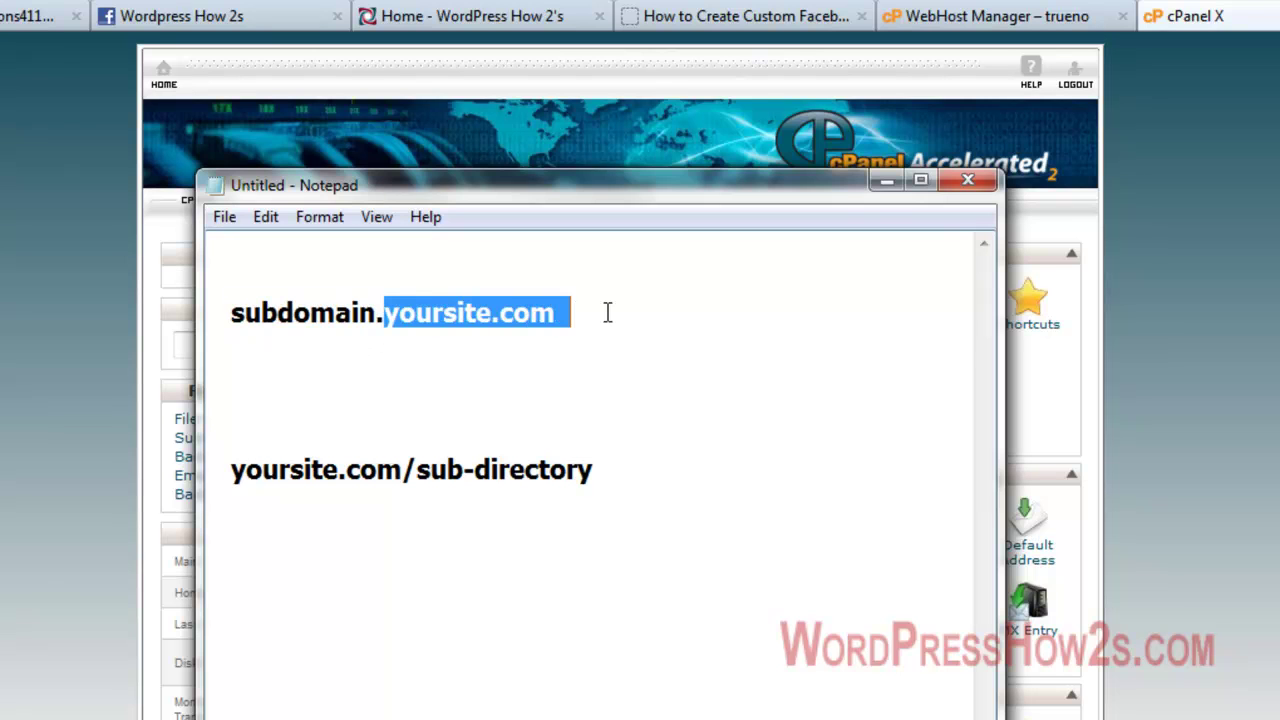
left_click(498, 368)
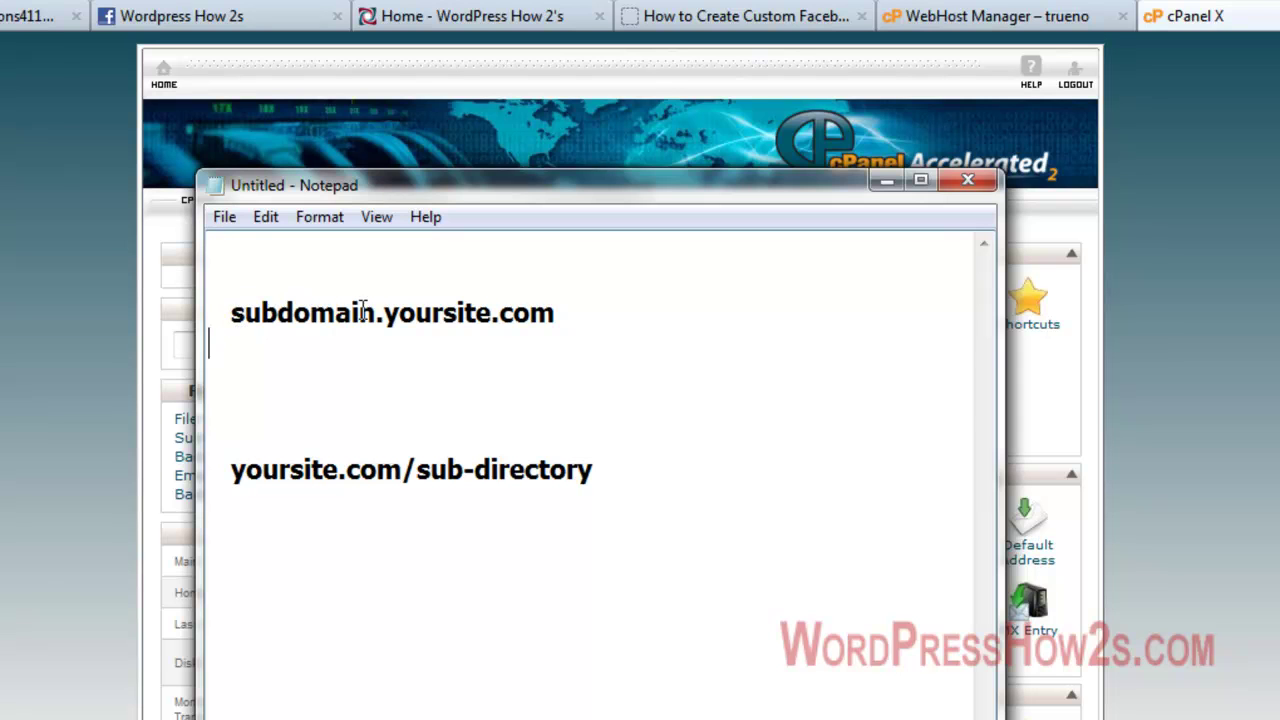
left_click_drag(384, 313, 630, 318)
left_click(509, 383)
left_click_drag(231, 313, 370, 316)
left_click(343, 358)
double_click(470, 318)
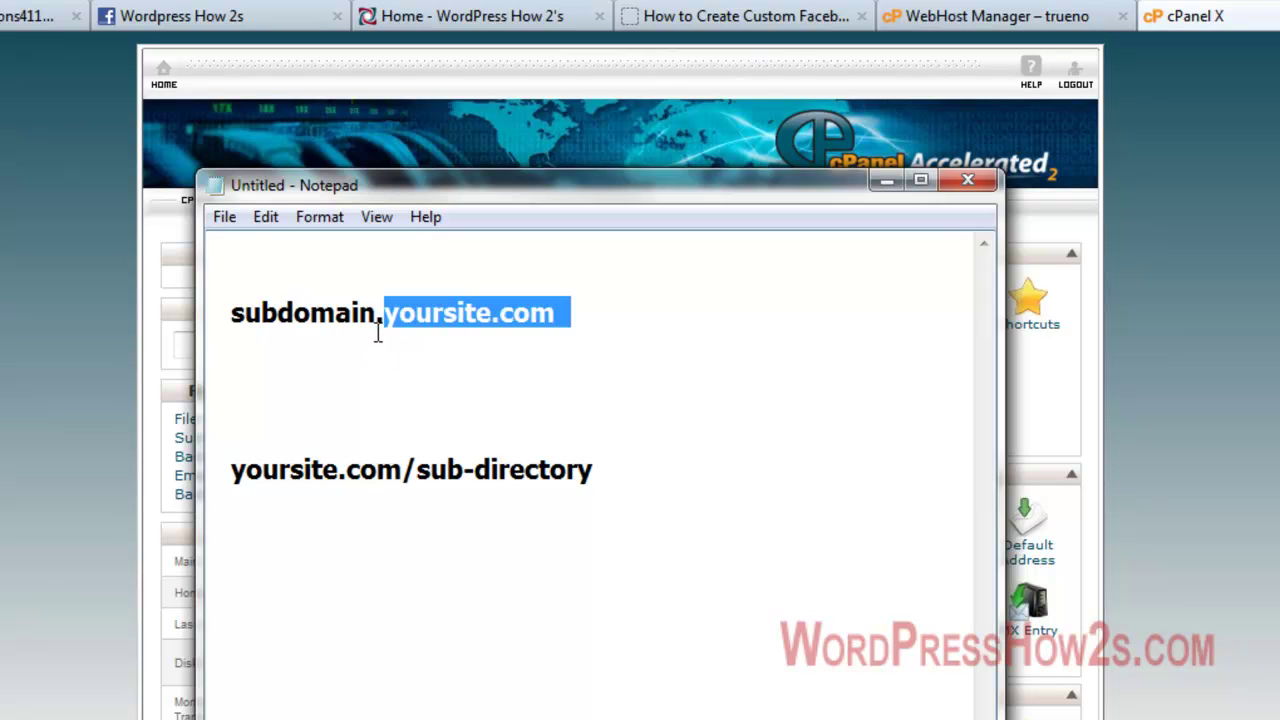
left_click(470, 407)
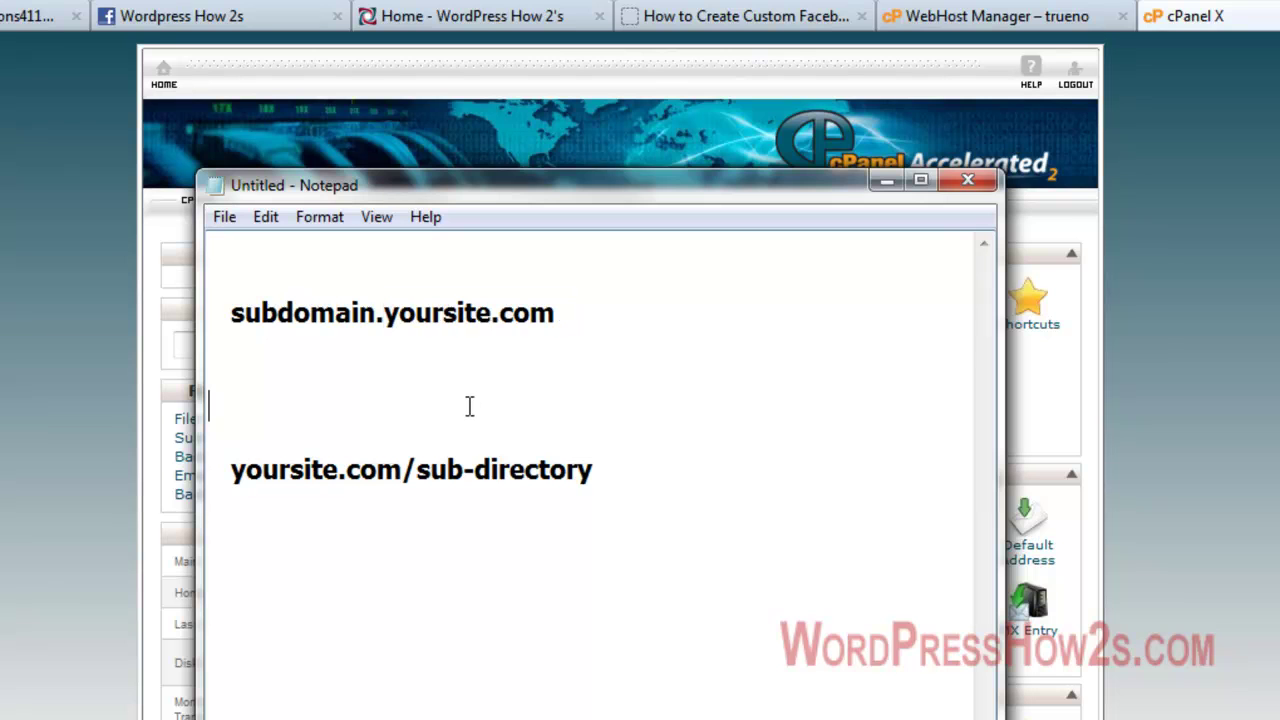
Step: Examine the yoursite.com/sub-directory example, highlighting its main domain and its sub-directory part in turn
left_click_drag(232, 470, 398, 470)
left_click(389, 505)
left_click_drag(226, 470, 608, 497)
left_click(385, 515)
left_click(588, 511)
left_click_drag(420, 468, 606, 470)
left_click(584, 517)
left_click_drag(422, 472, 623, 483)
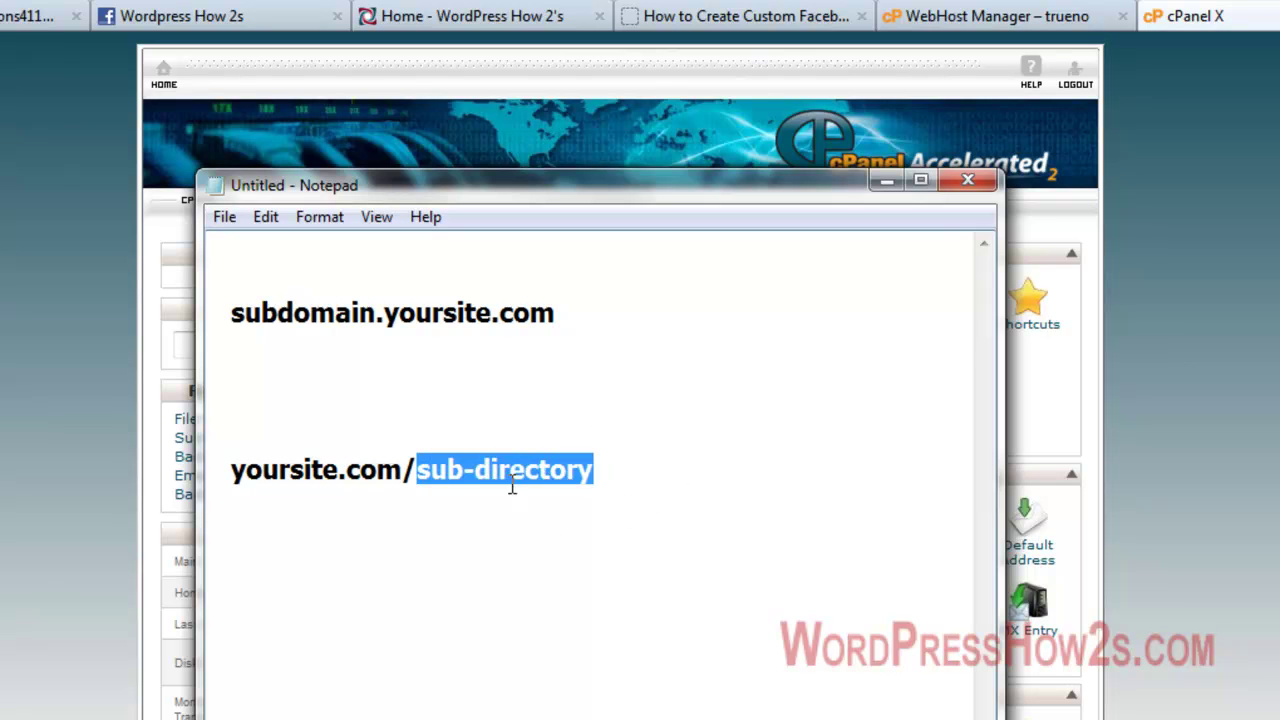
left_click(652, 451)
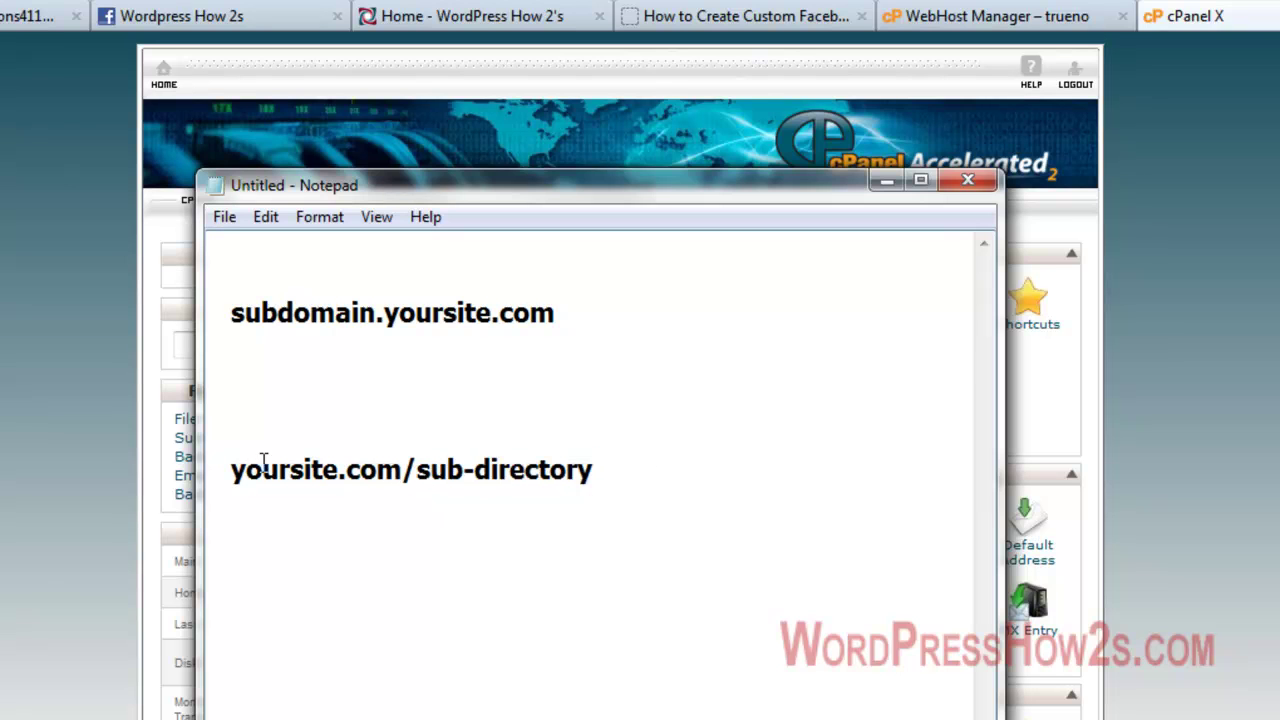
left_click_drag(231, 468, 404, 469)
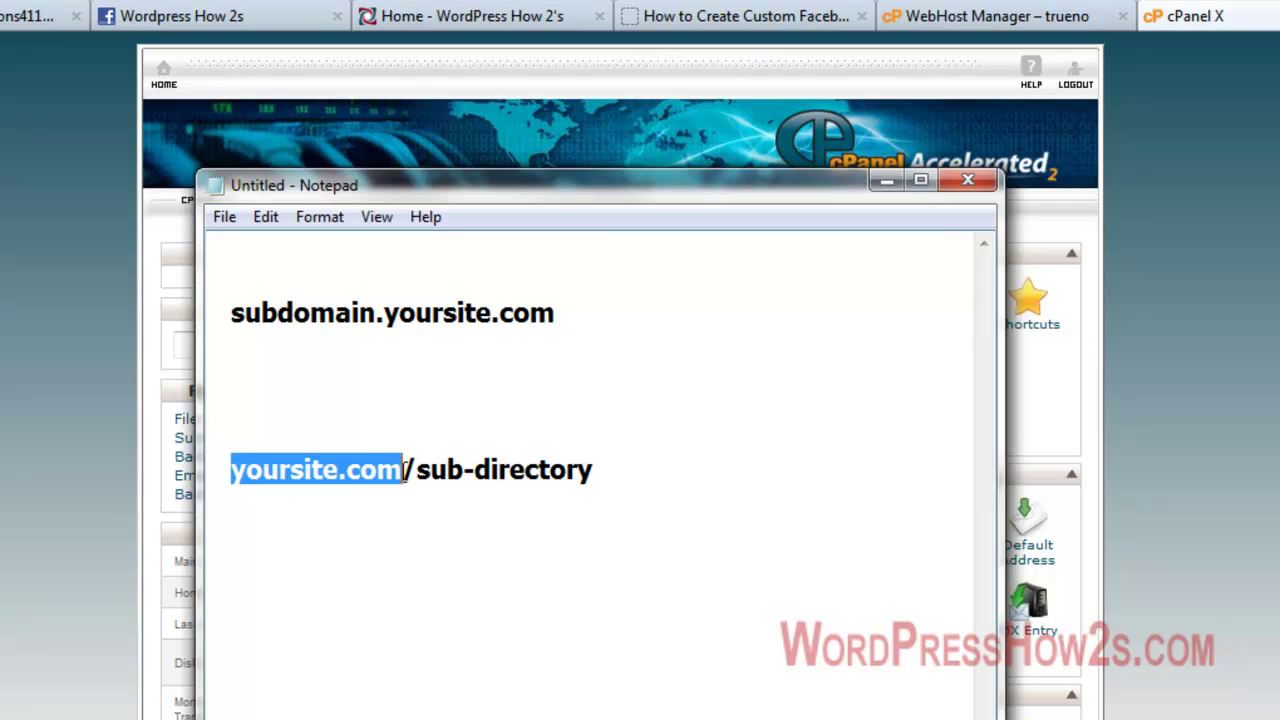
left_click(376, 505)
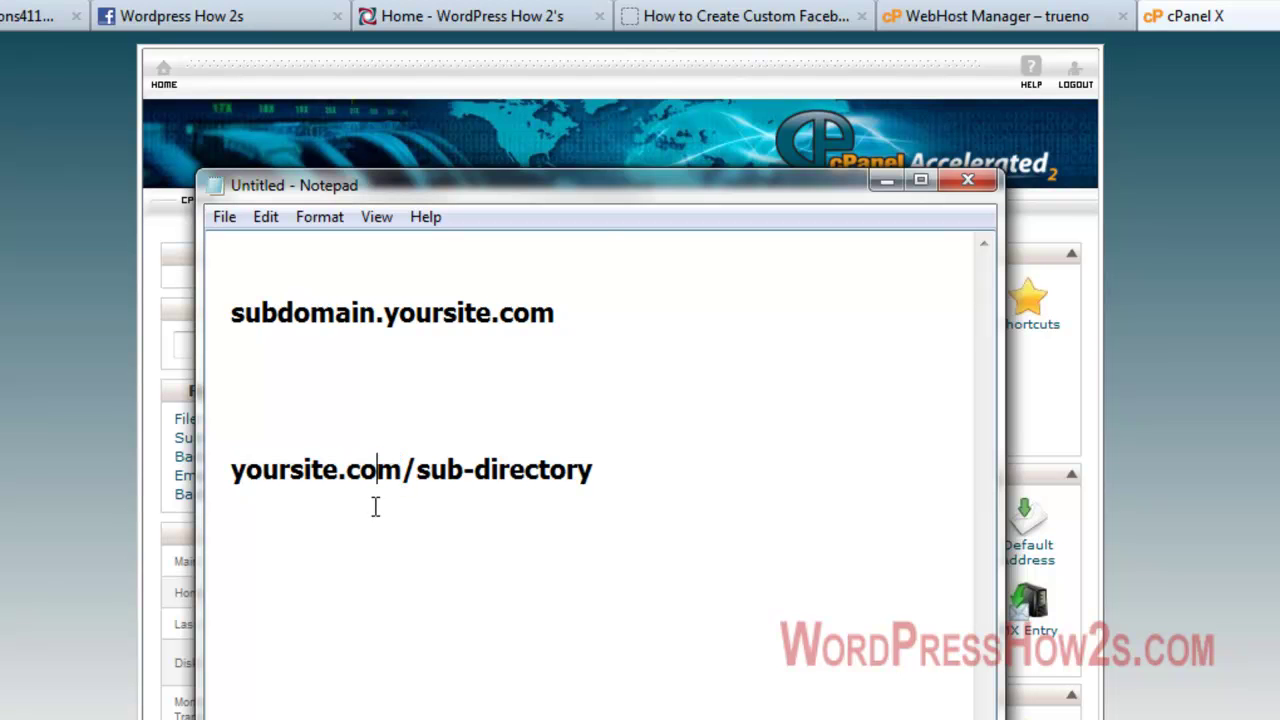
Step: Minimize Notepad to return to cPanel and open the Subdomains tool in the Domains section
left_click(886, 181)
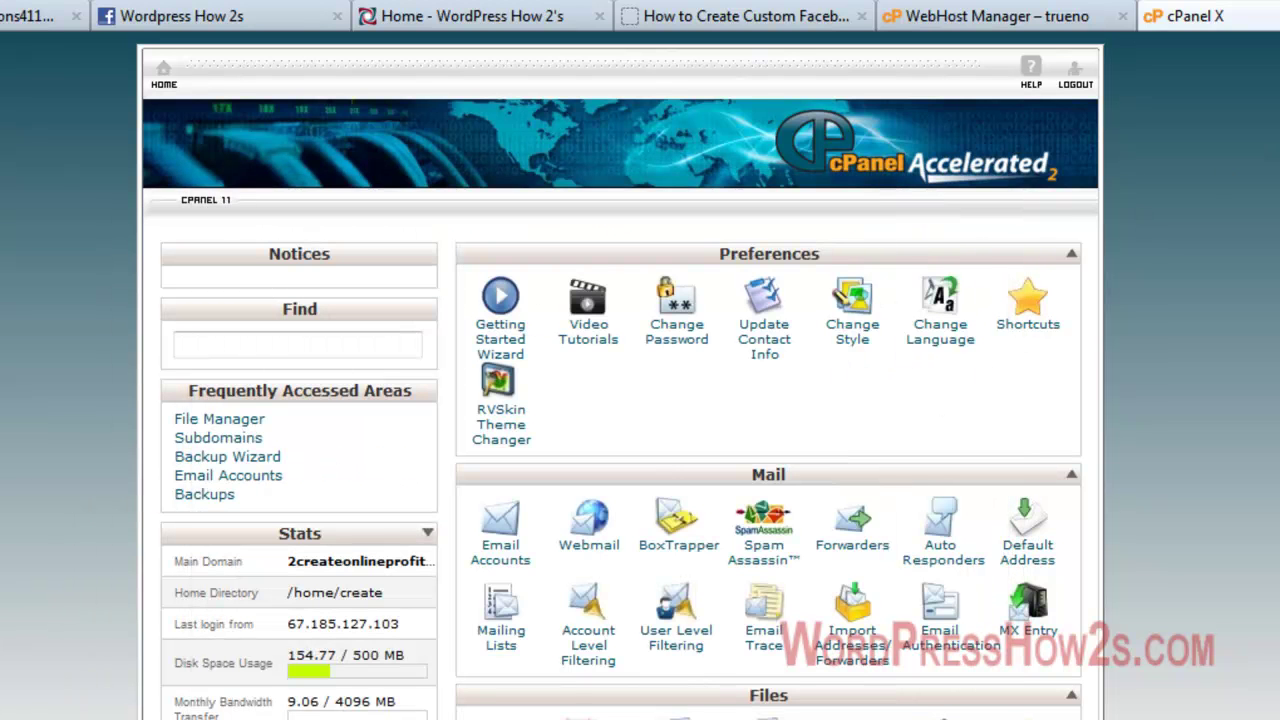
scroll(640, 400, "down", 6)
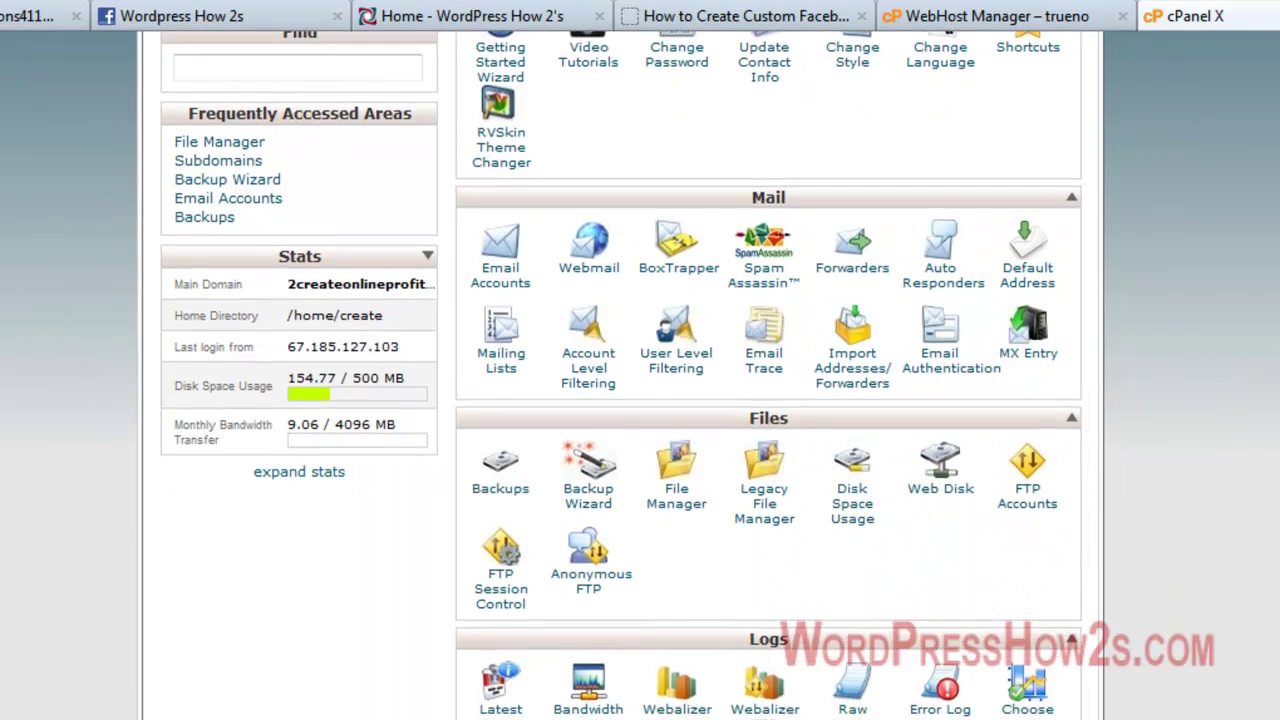
scroll(876, 500, "down", 3)
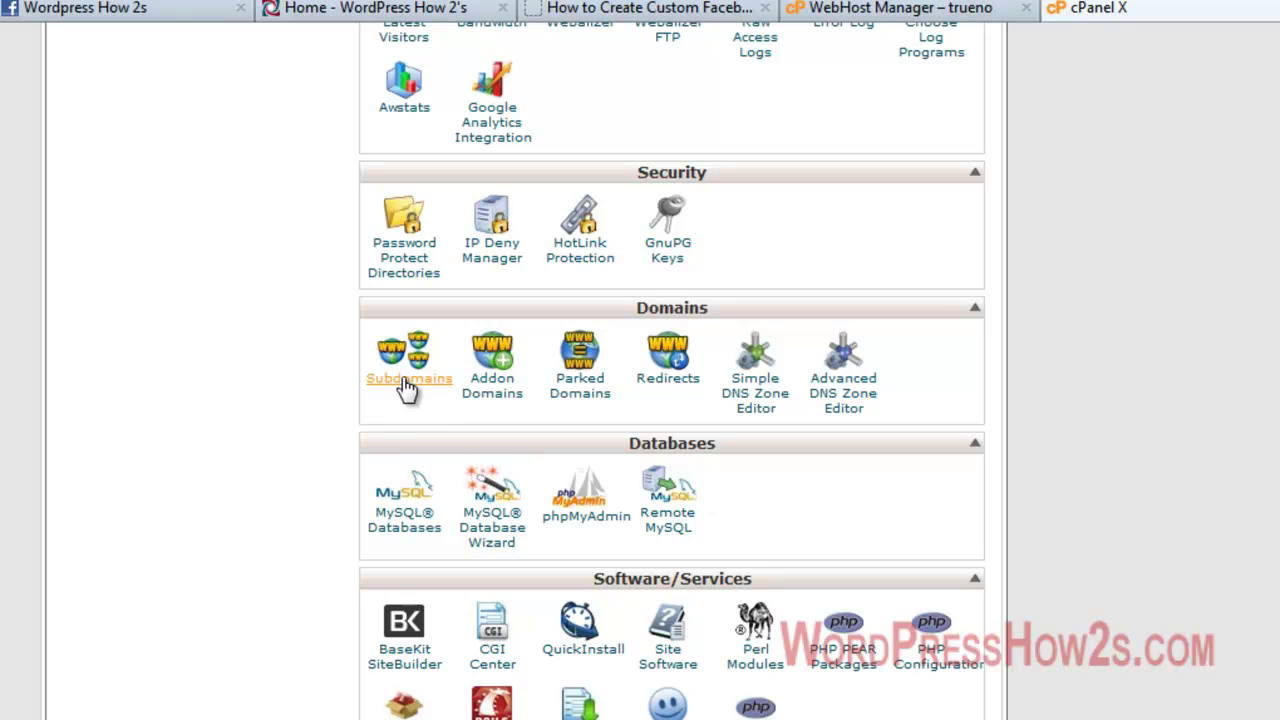
left_click(406, 386)
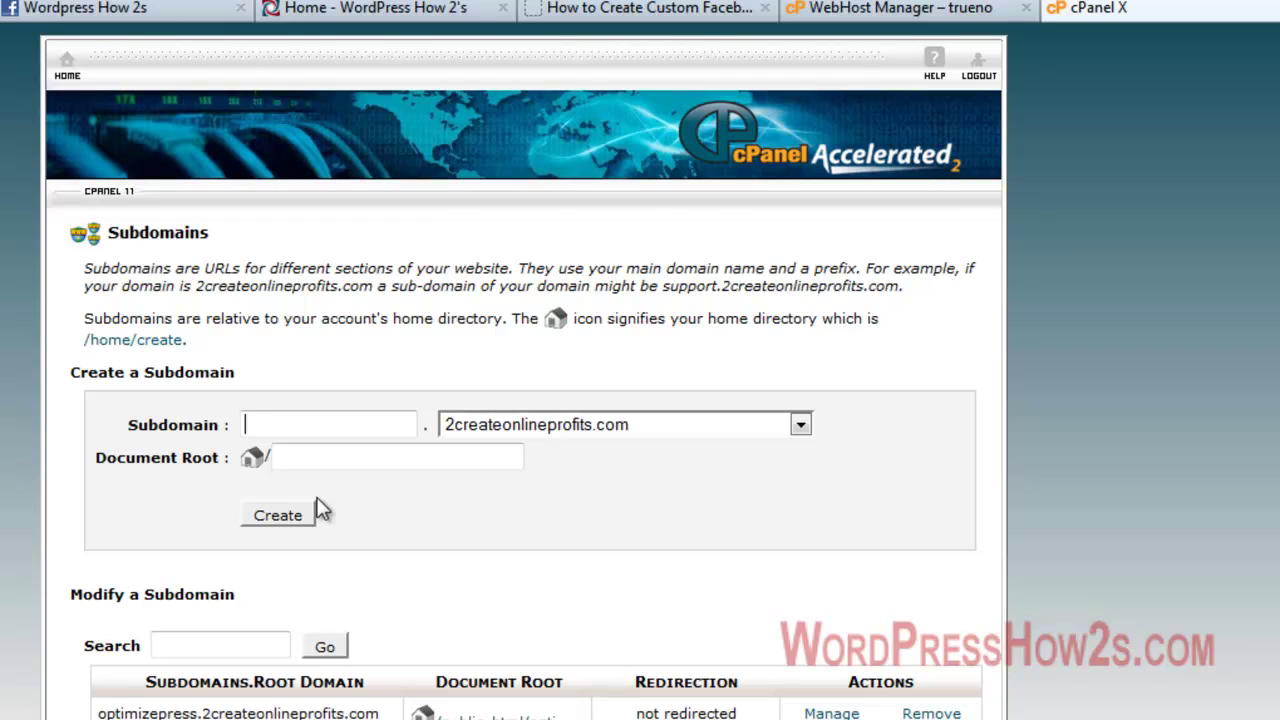
Step: Create the subdomain videomarketing under 2createonlineprofits.com with document root public_html/videomarketing, and return to the Subdomains page
type("video")
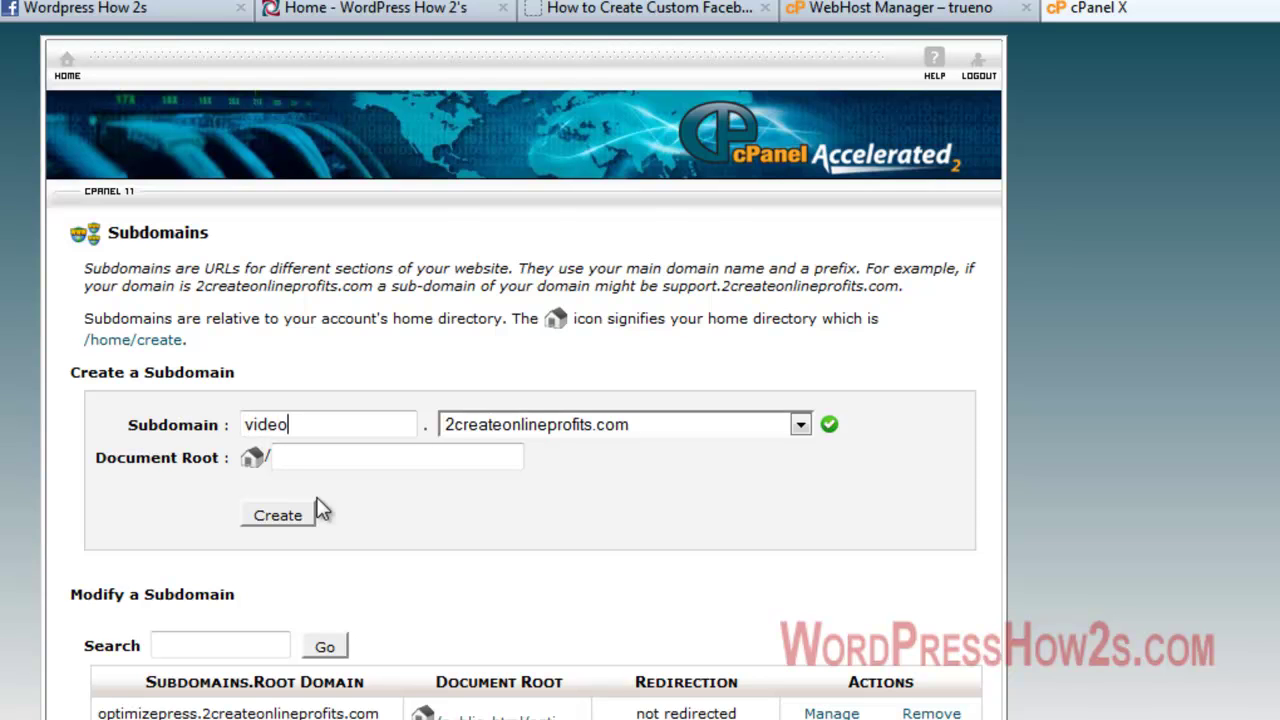
type("marketing")
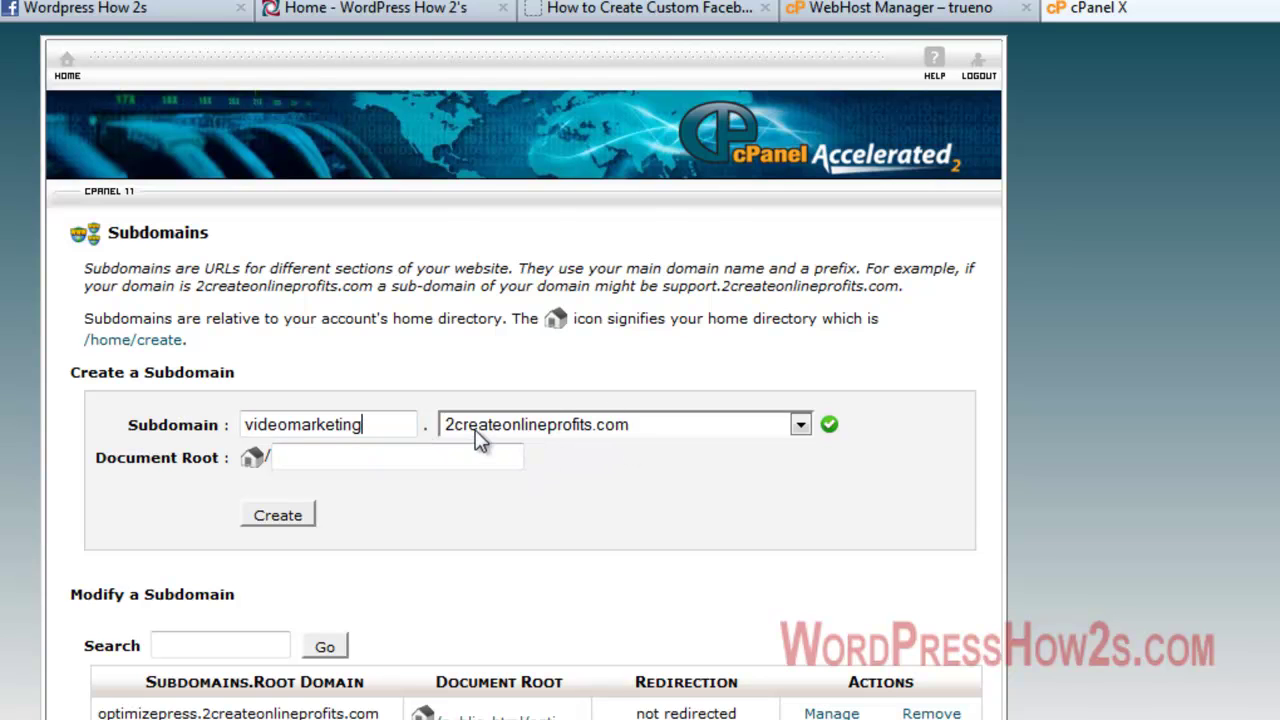
left_click(493, 450)
right_click(505, 545)
key("Escape")
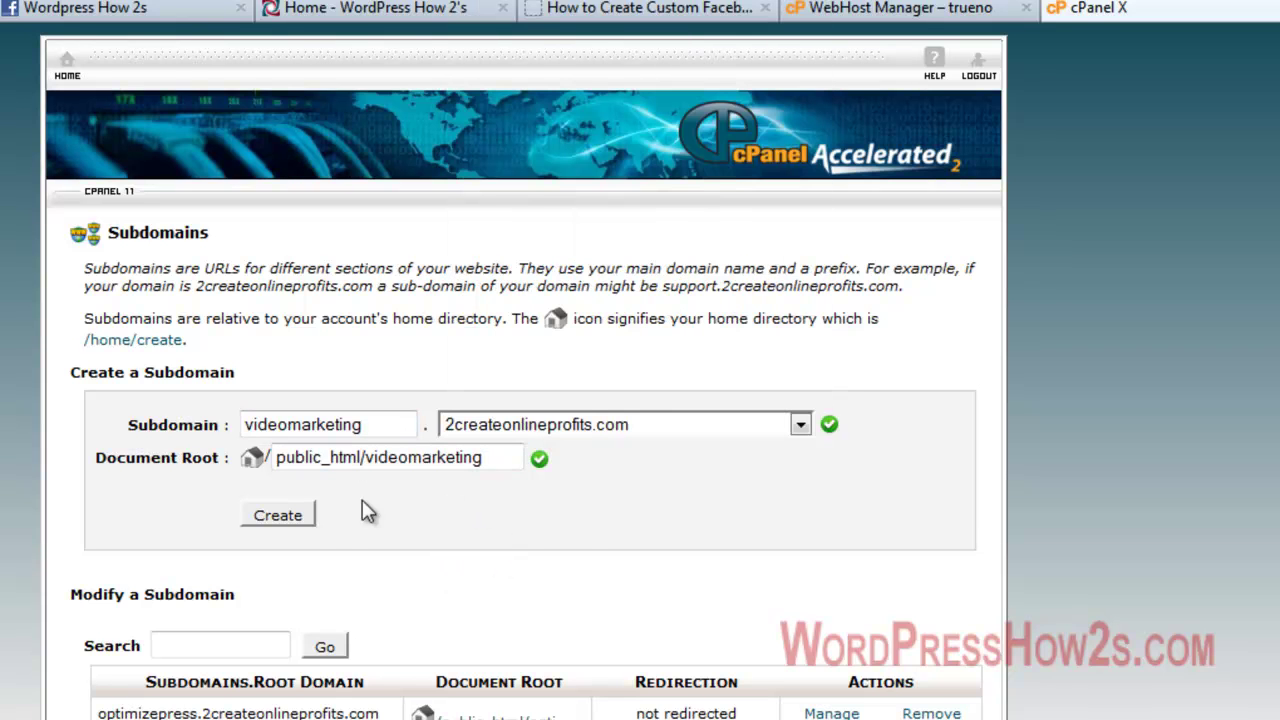
left_click(280, 518)
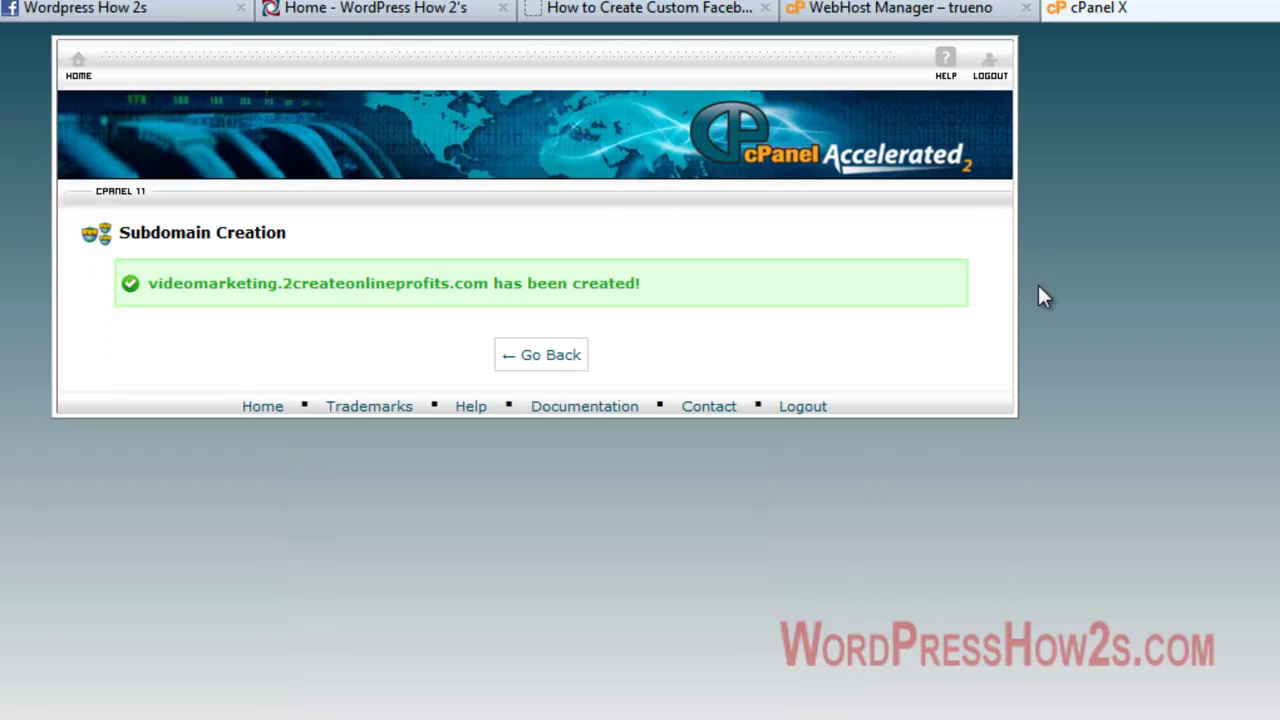
left_click(546, 360)
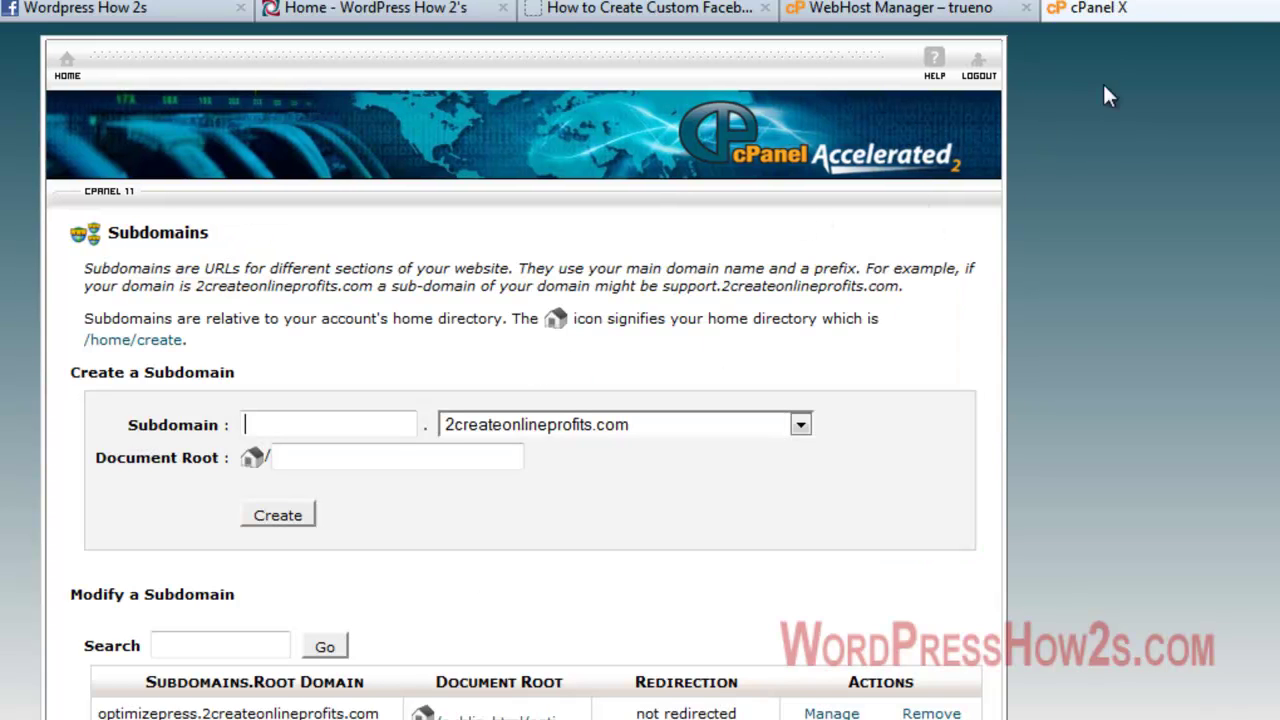
Step: Check videomarketing.2createonlineprofits.com in a new browser tab, and return to the cPanel Subdomains page
key("ctrl+t")
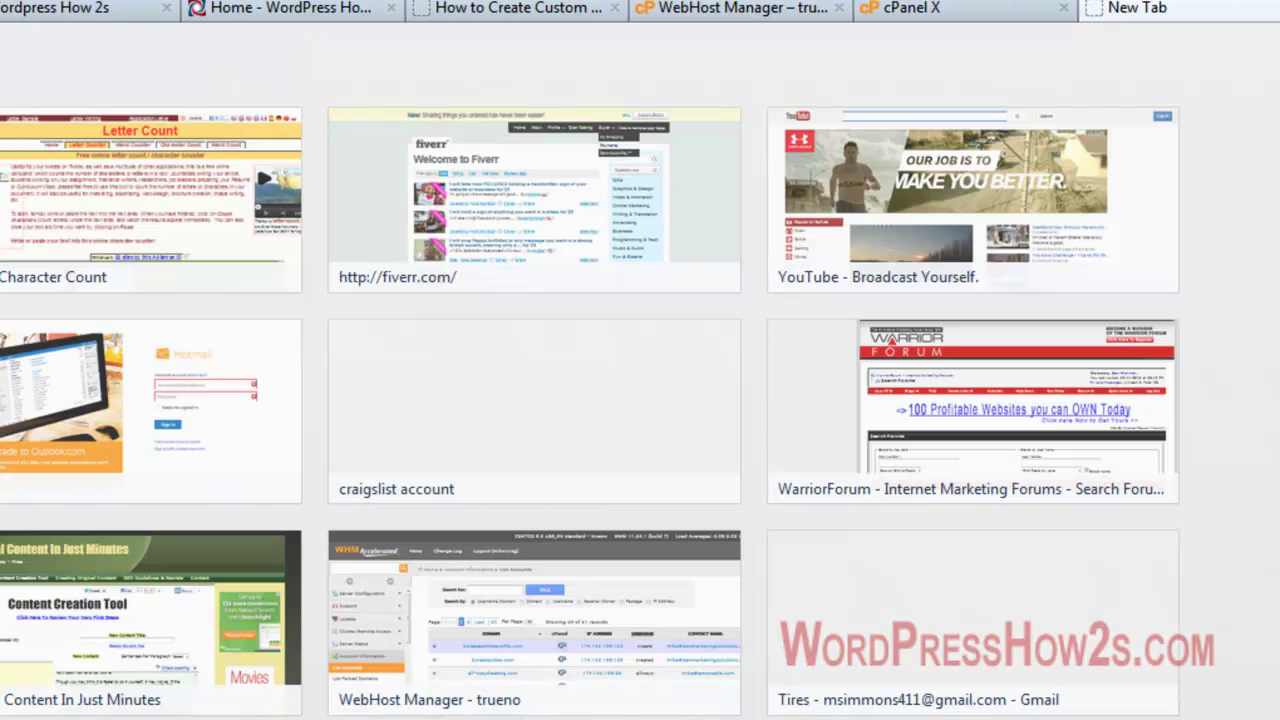
type("videom")
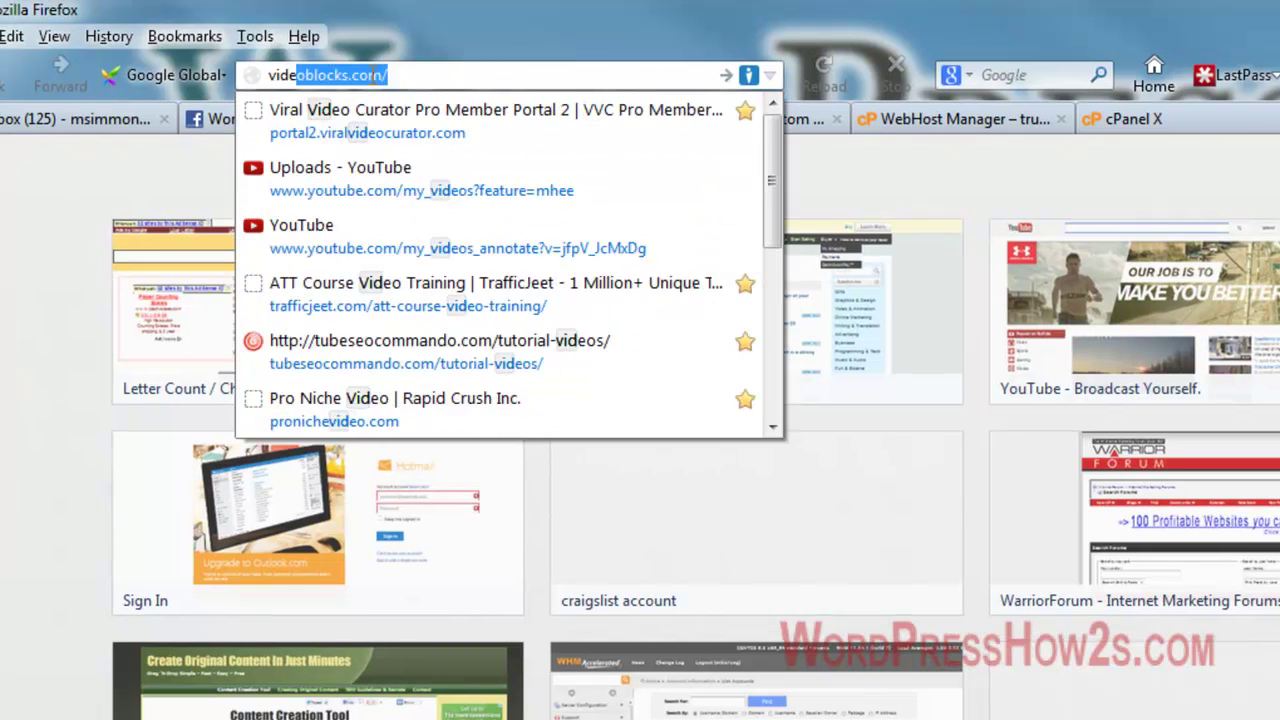
type("arketin")
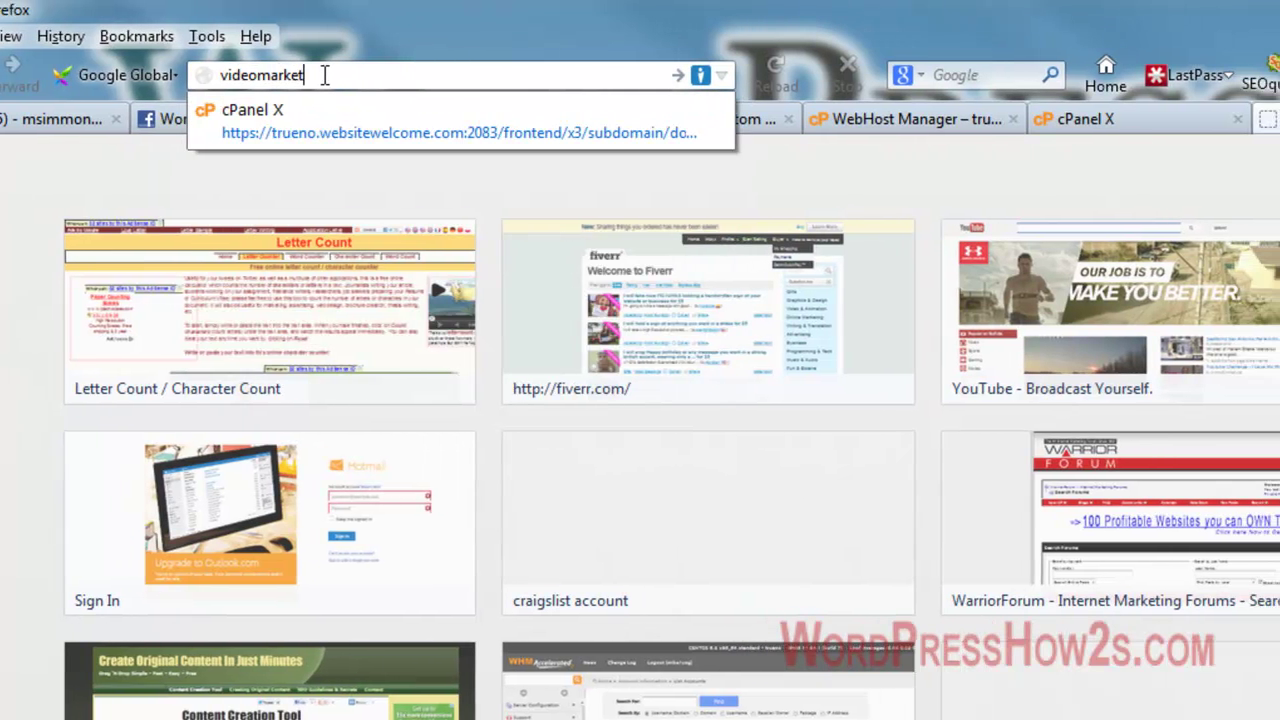
type("g")
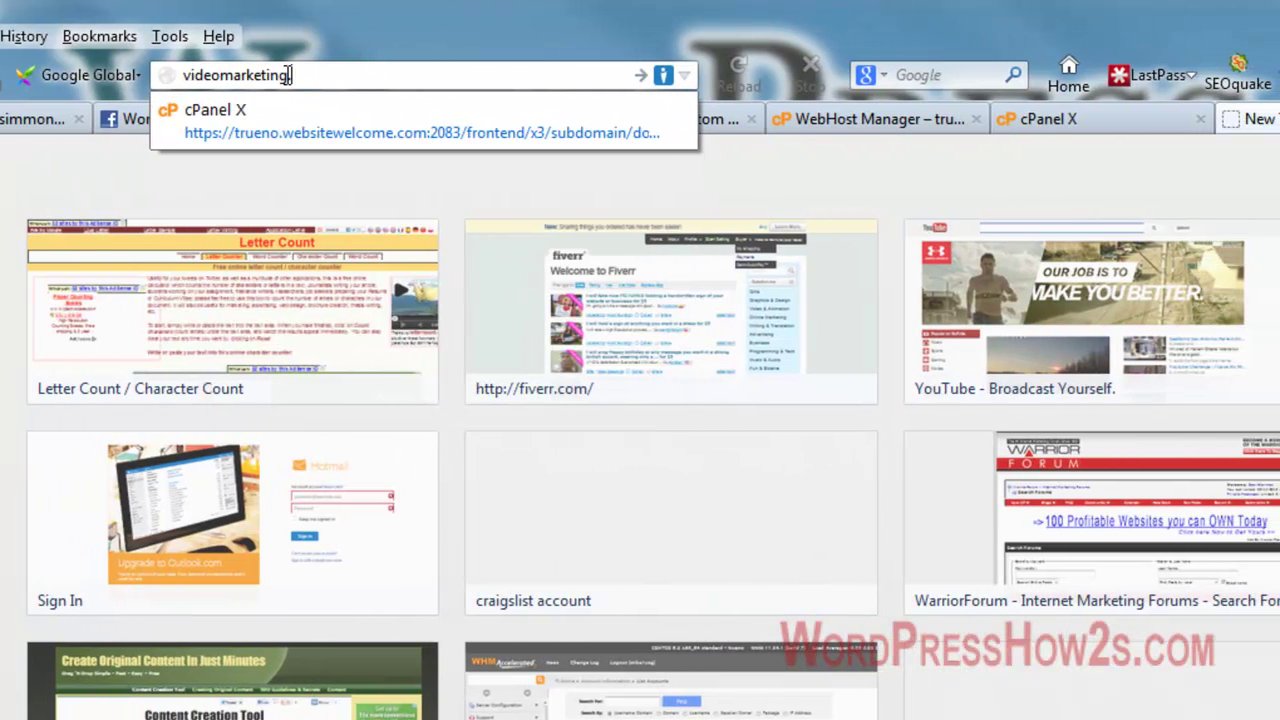
type("2createonloine")
key("BackSpace")
key("BackSpace")
key("BackSpace")
key("BackSpace")
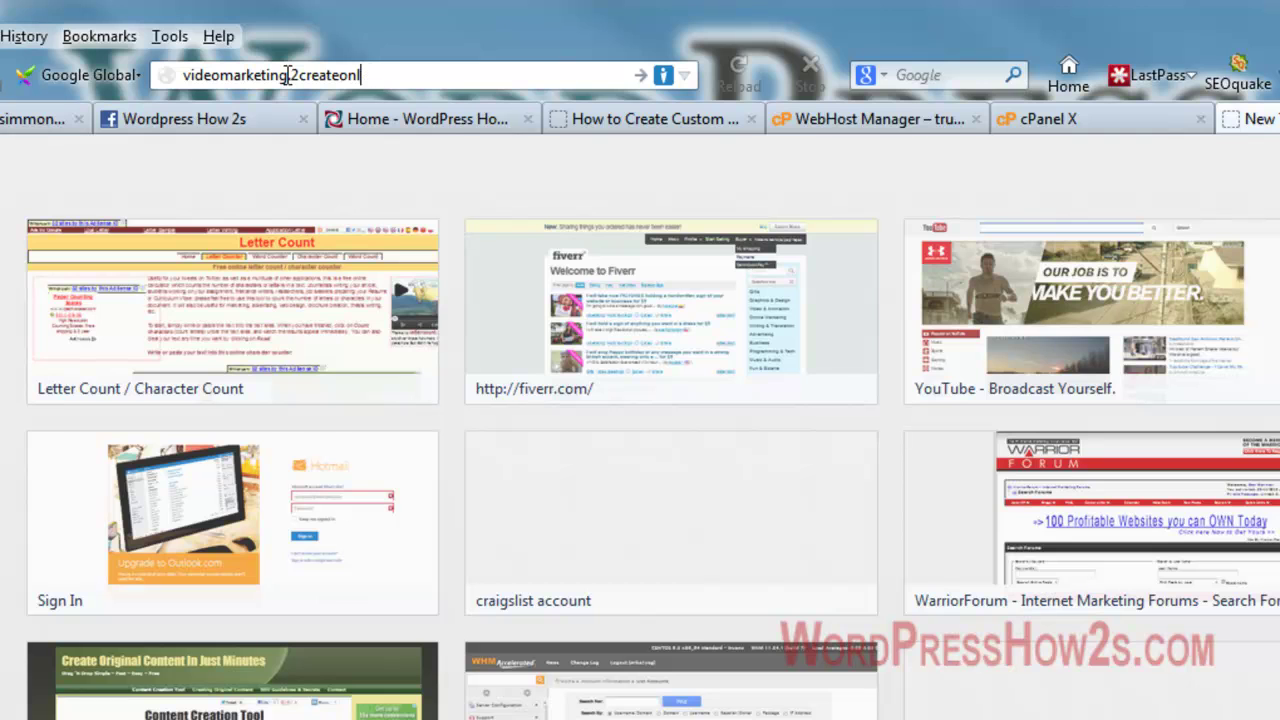
type("ineprofits.com")
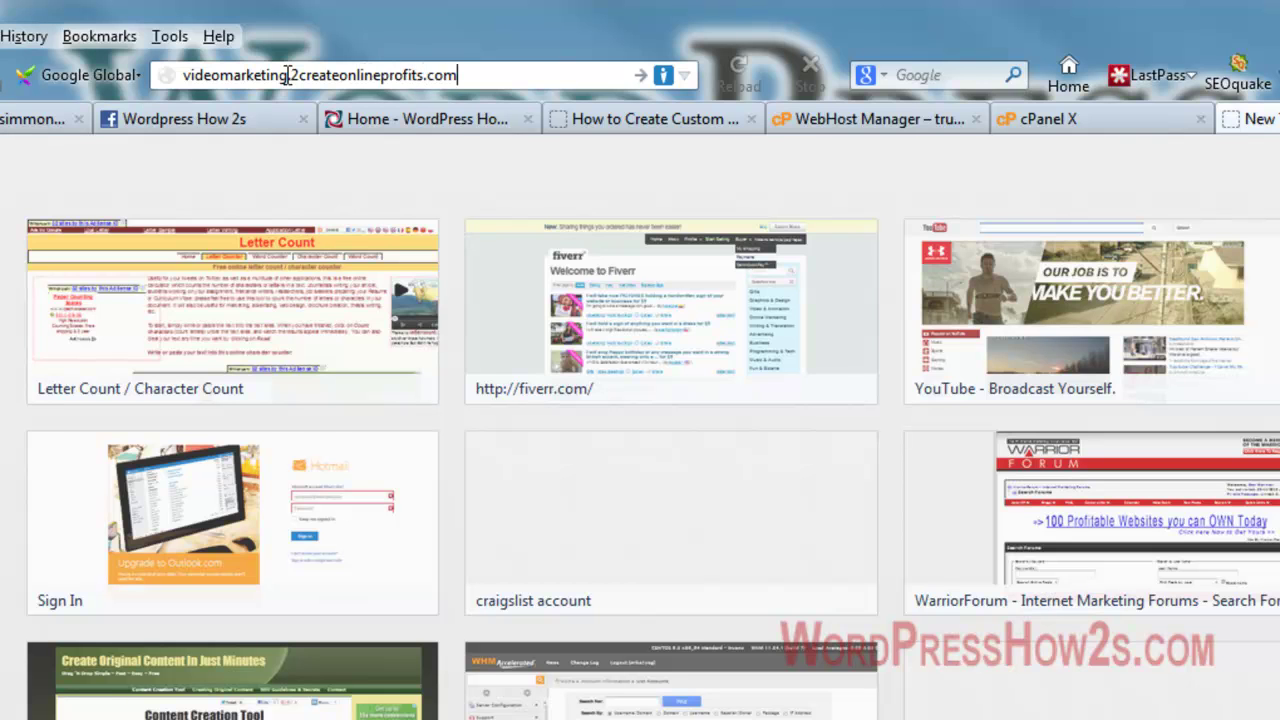
left_click(635, 77)
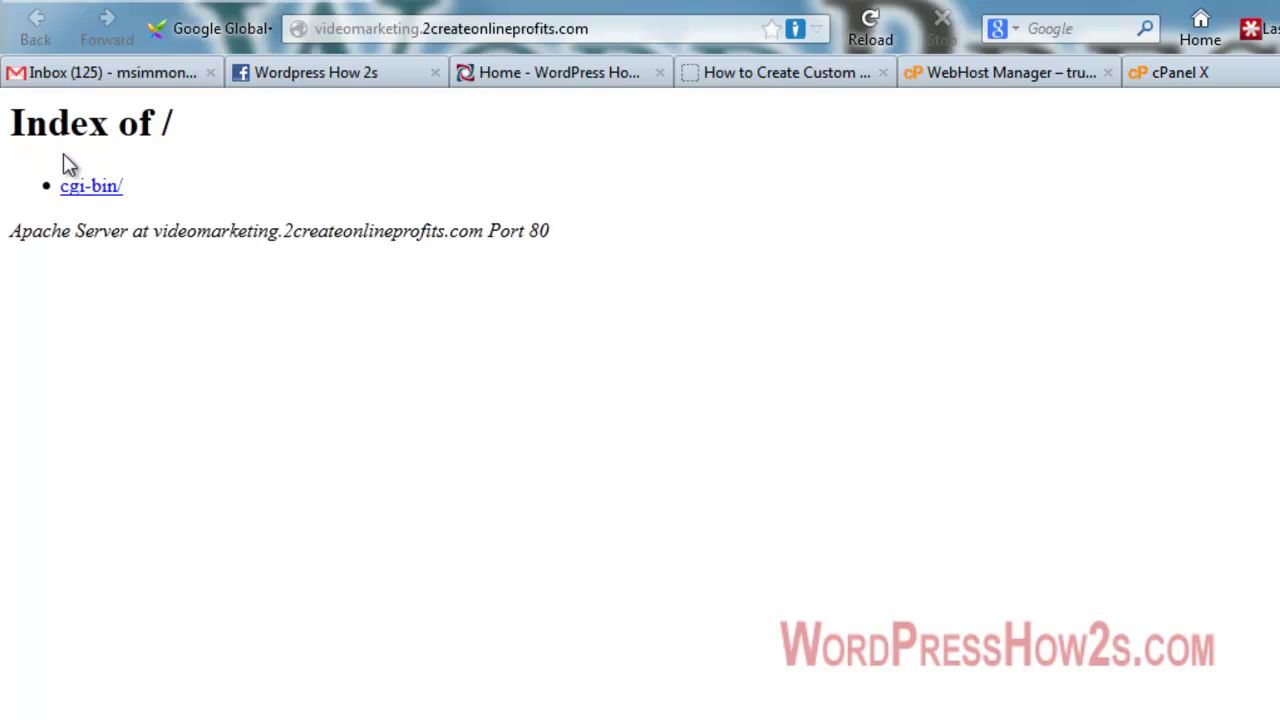
left_click(1264, 84)
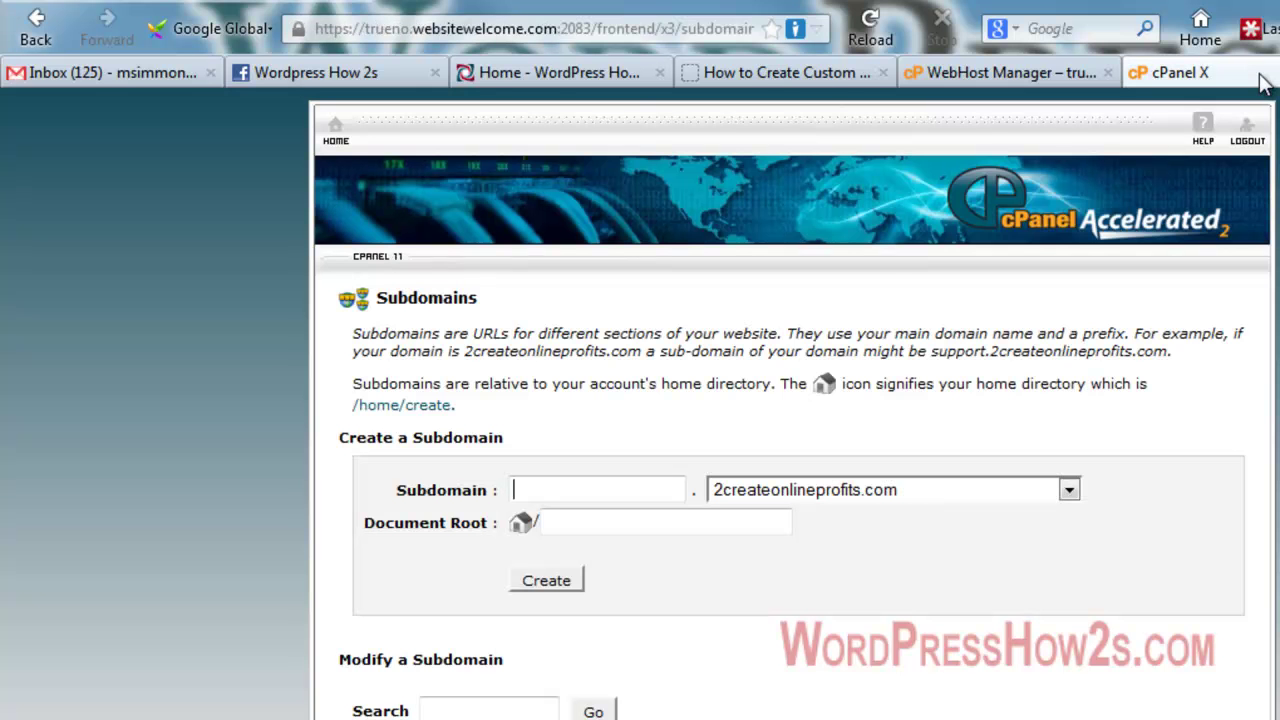